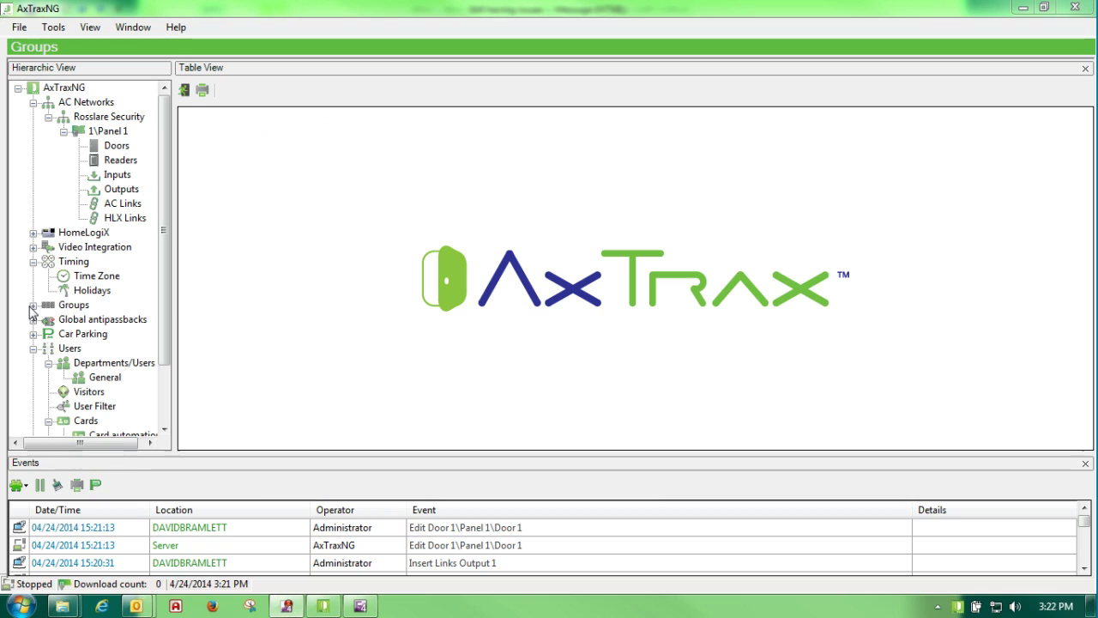
- Expand Groups and list the Access Groups, showing Master and Unauthorized
click(33, 305)
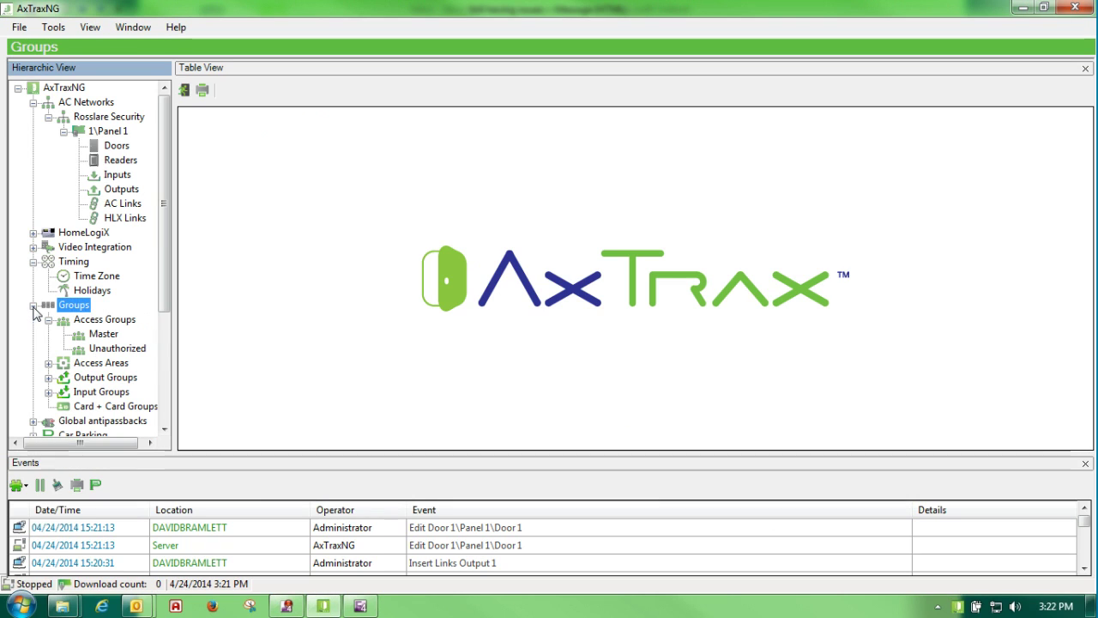
click(33, 305)
click(32, 306)
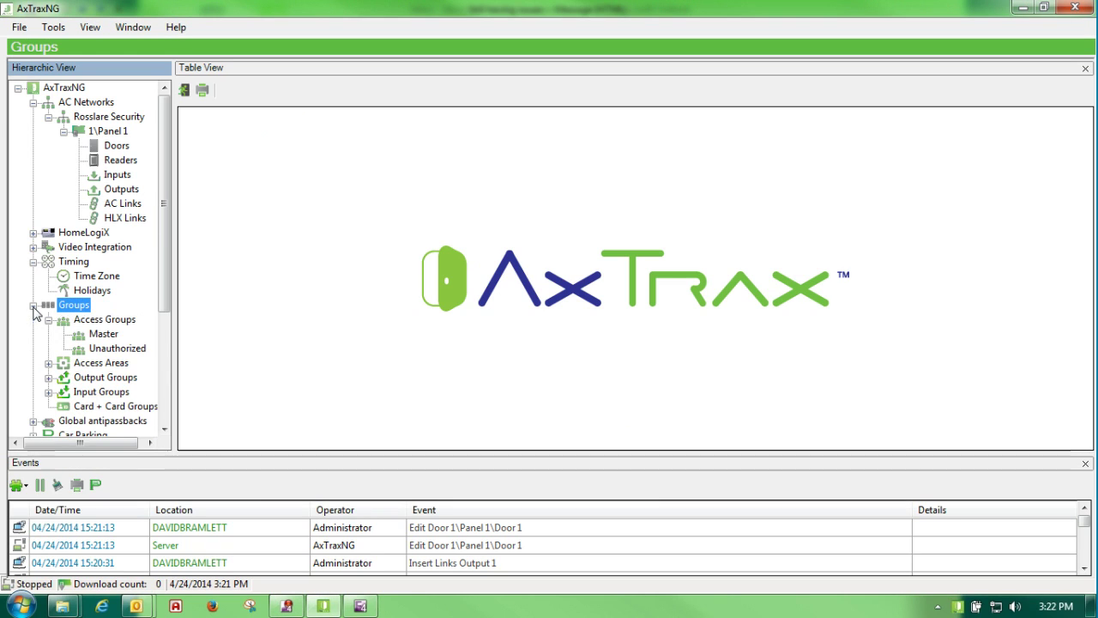
double_click(60, 322)
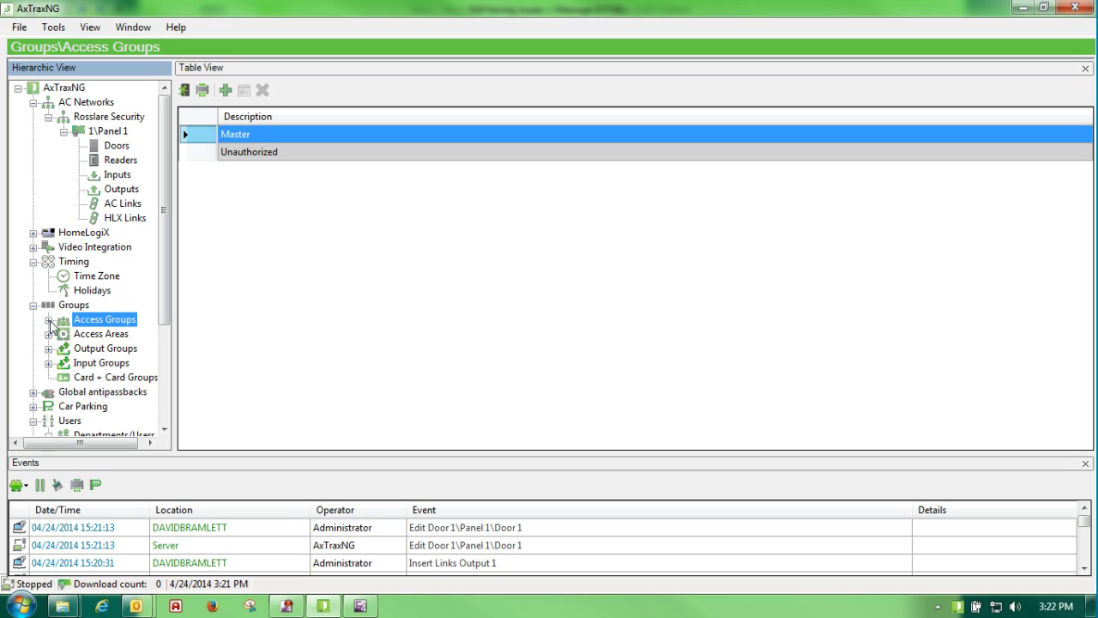
- Add an access group described 'Test' and select it to view its Reader/Time Zone page
click(49, 321)
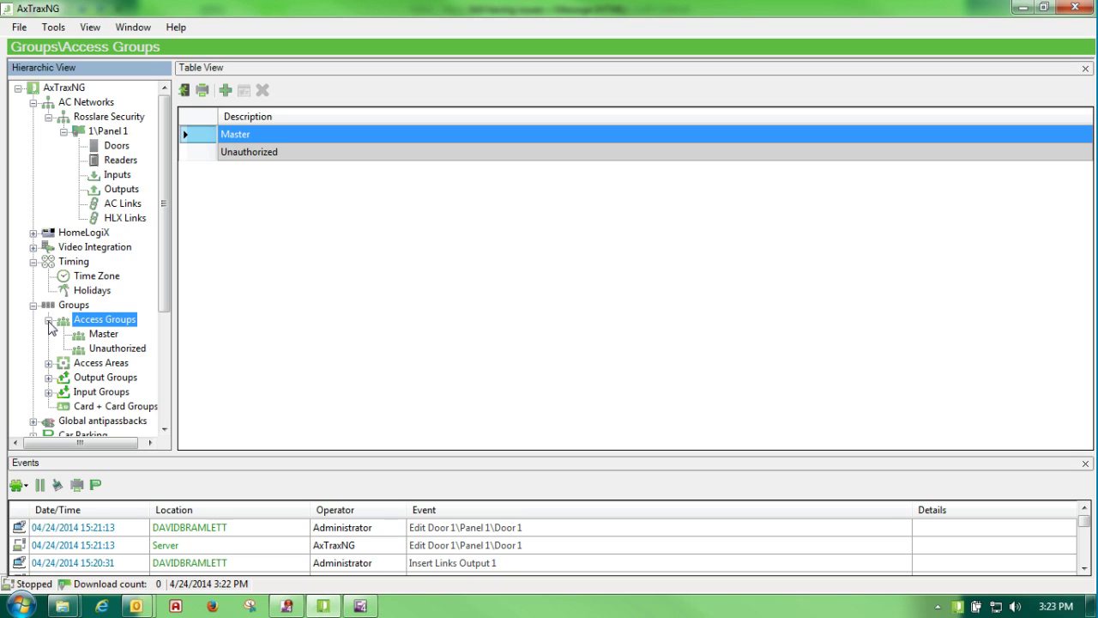
click(225, 90)
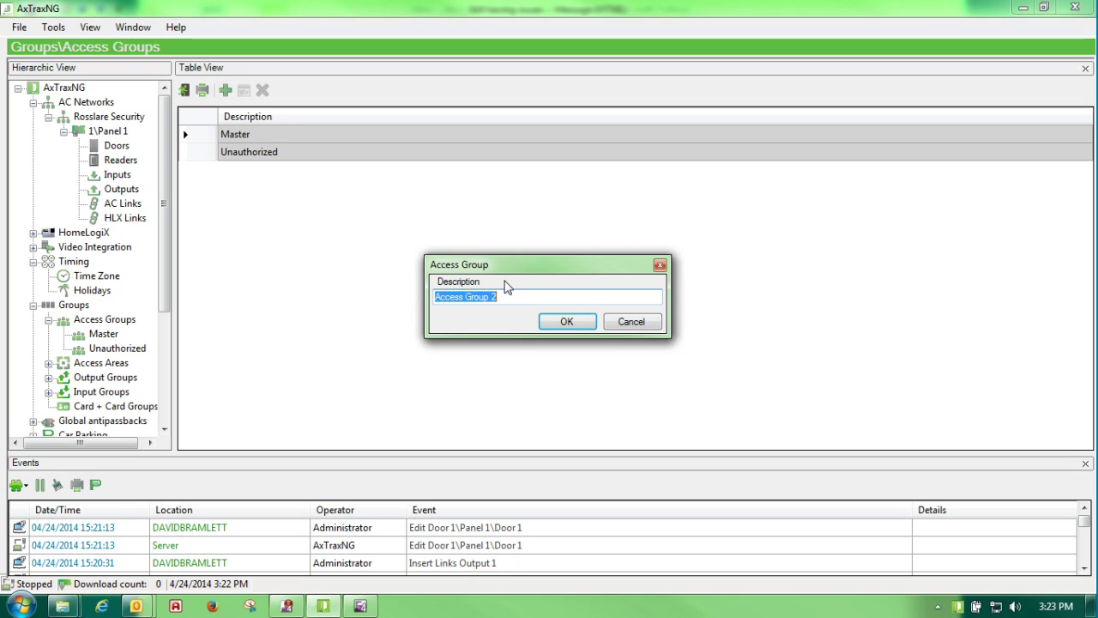
text(Test)
click(563, 320)
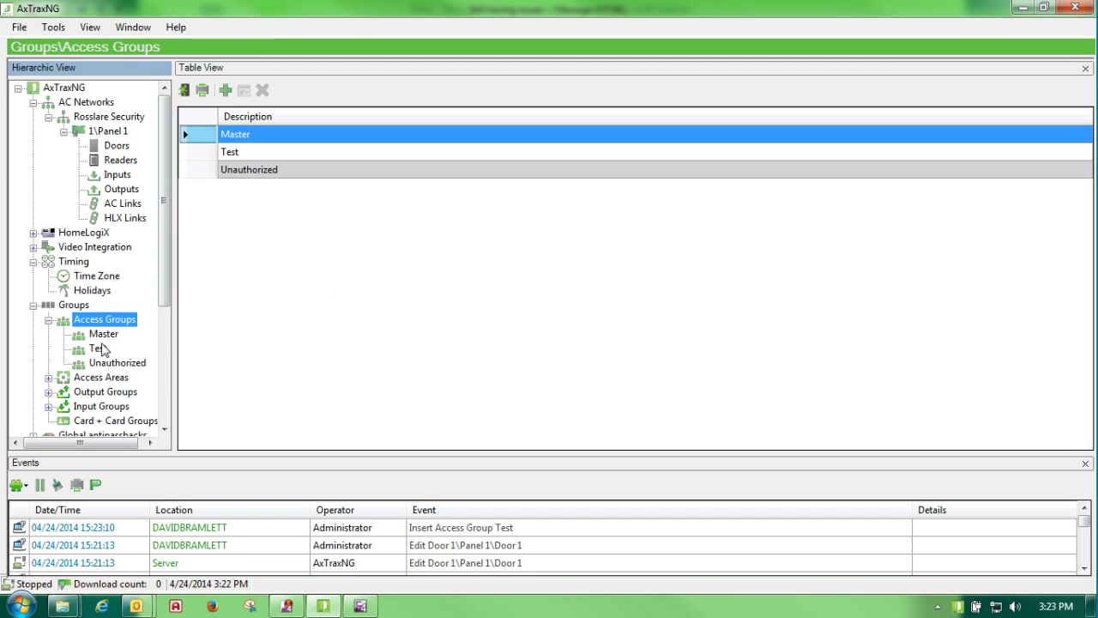
click(97, 348)
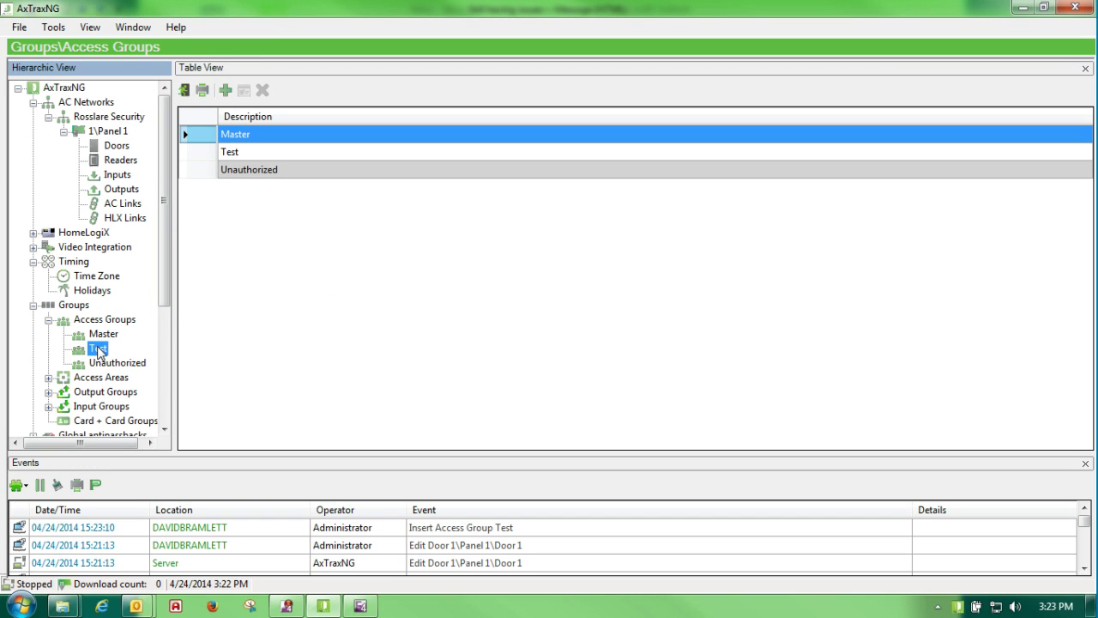
- Add 1\Panel 1\Reader 1 to the Test group with the Open Door time zone
click(225, 89)
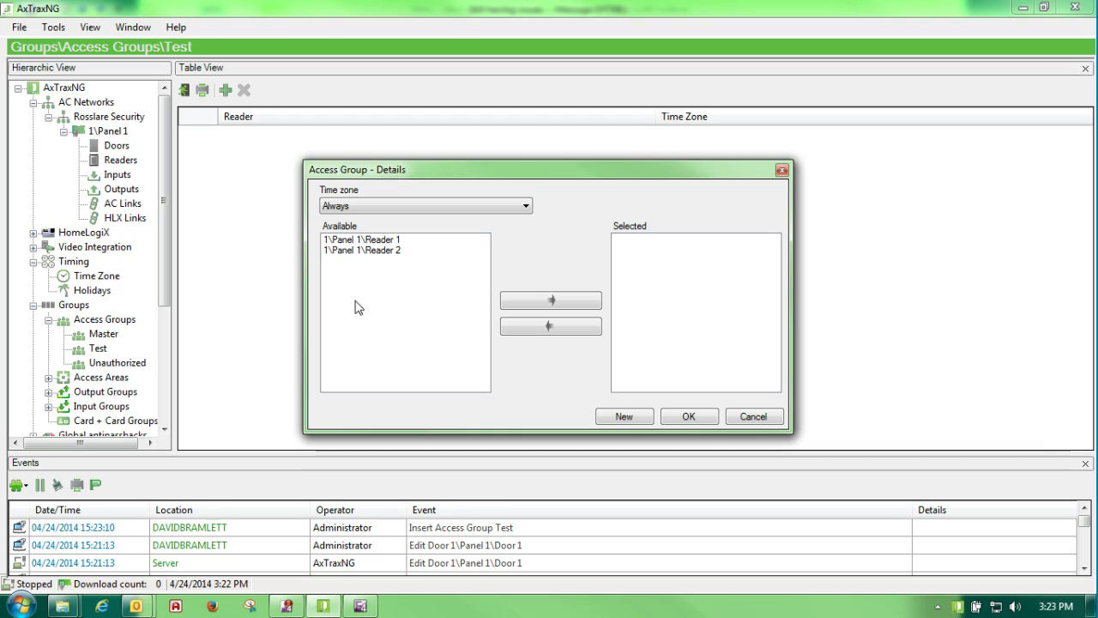
click(378, 244)
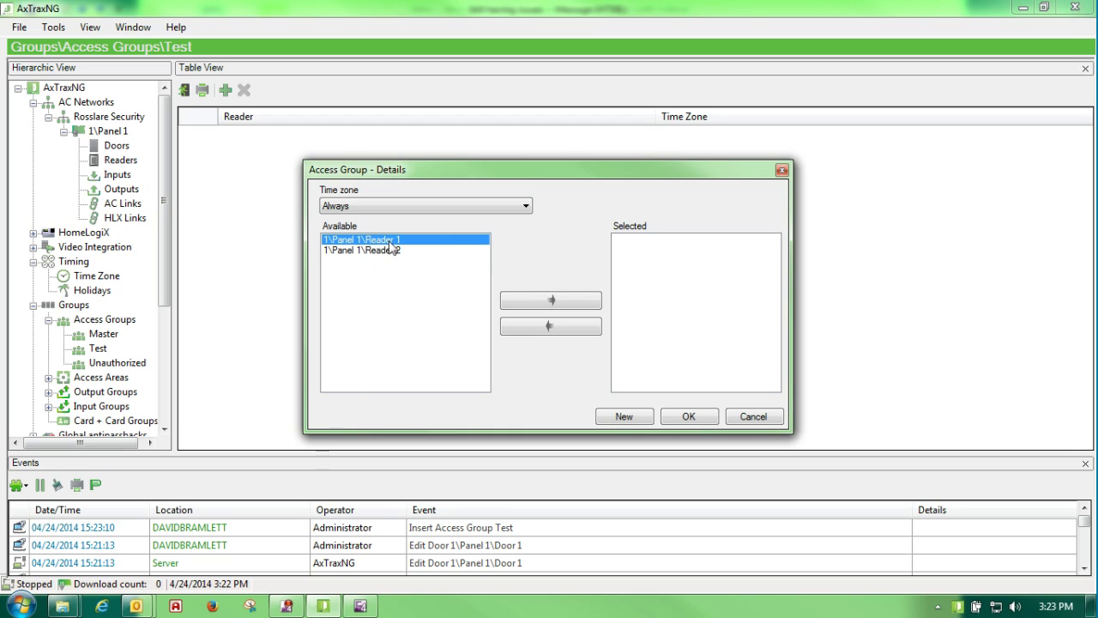
click(515, 307)
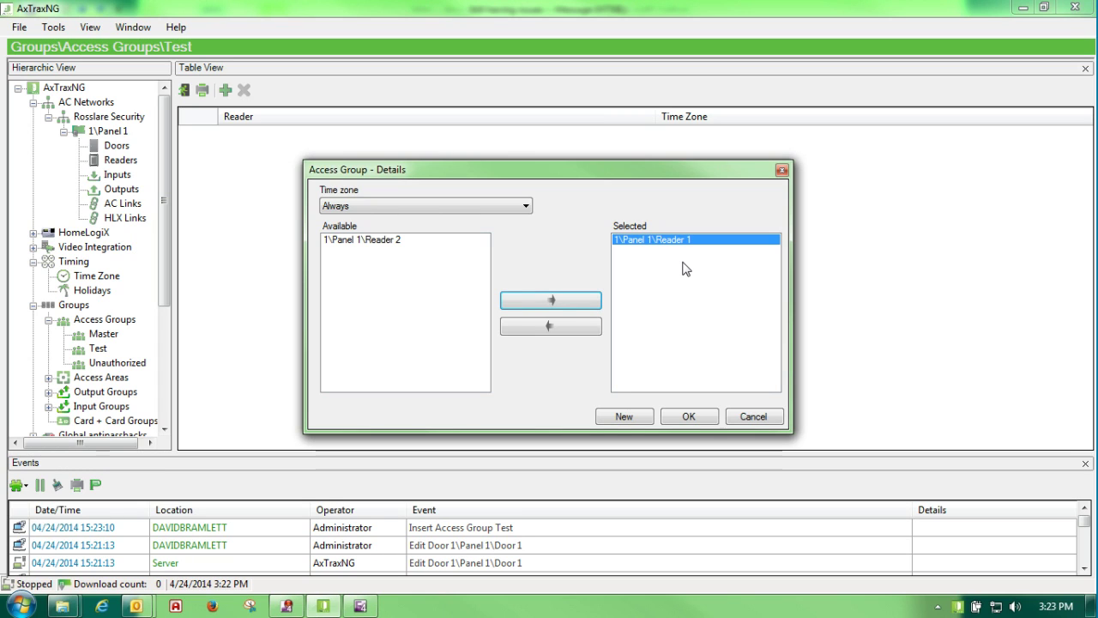
click(525, 206)
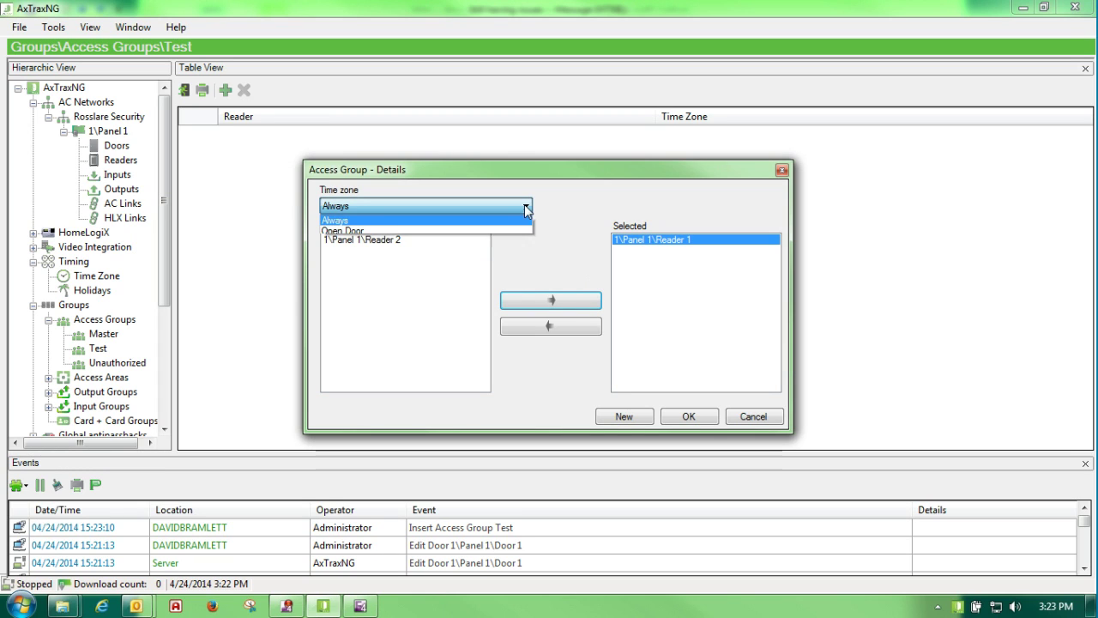
click(511, 232)
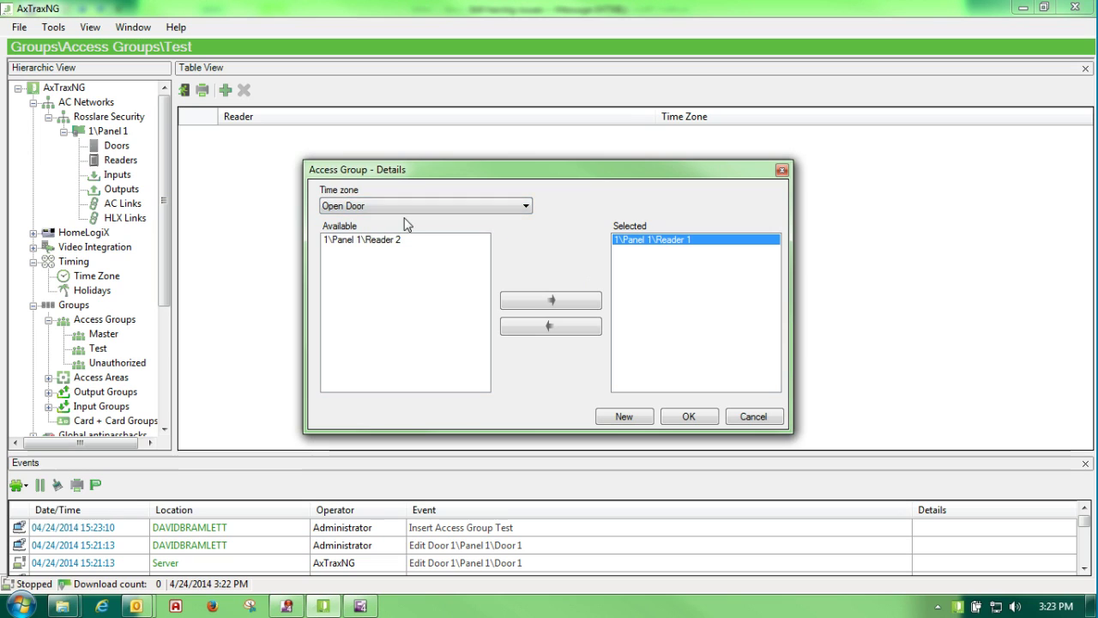
click(526, 206)
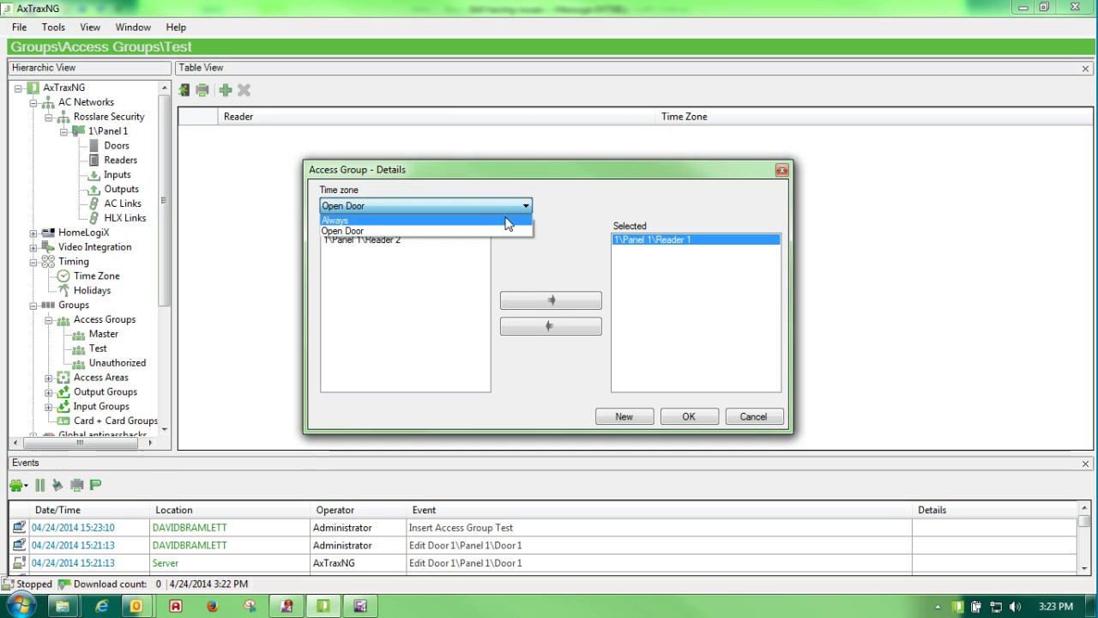
click(493, 218)
click(526, 207)
click(505, 230)
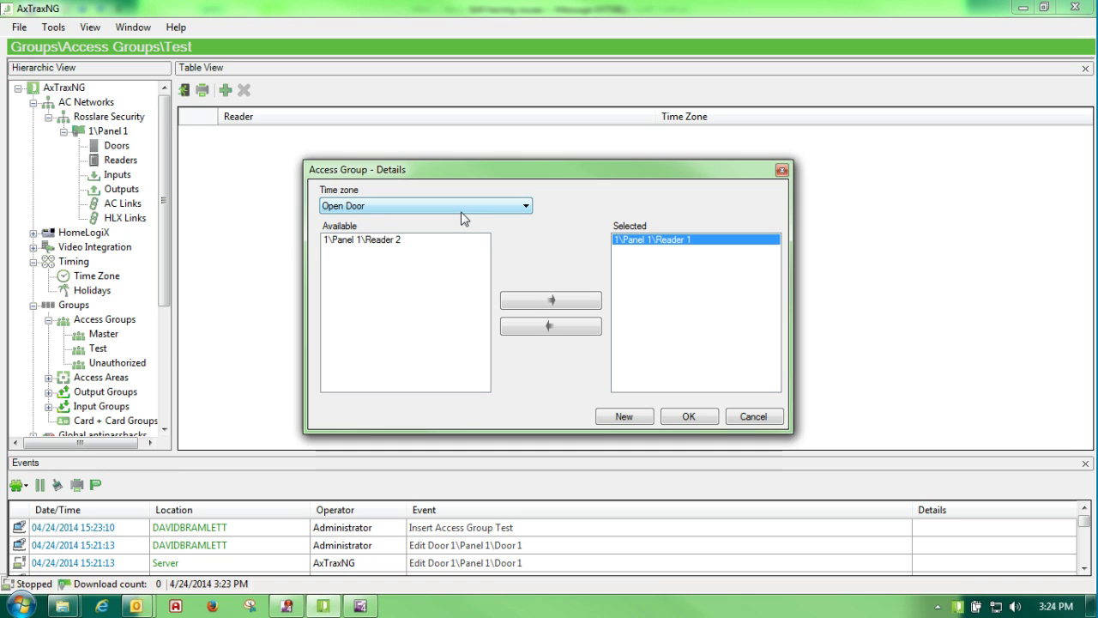
click(690, 417)
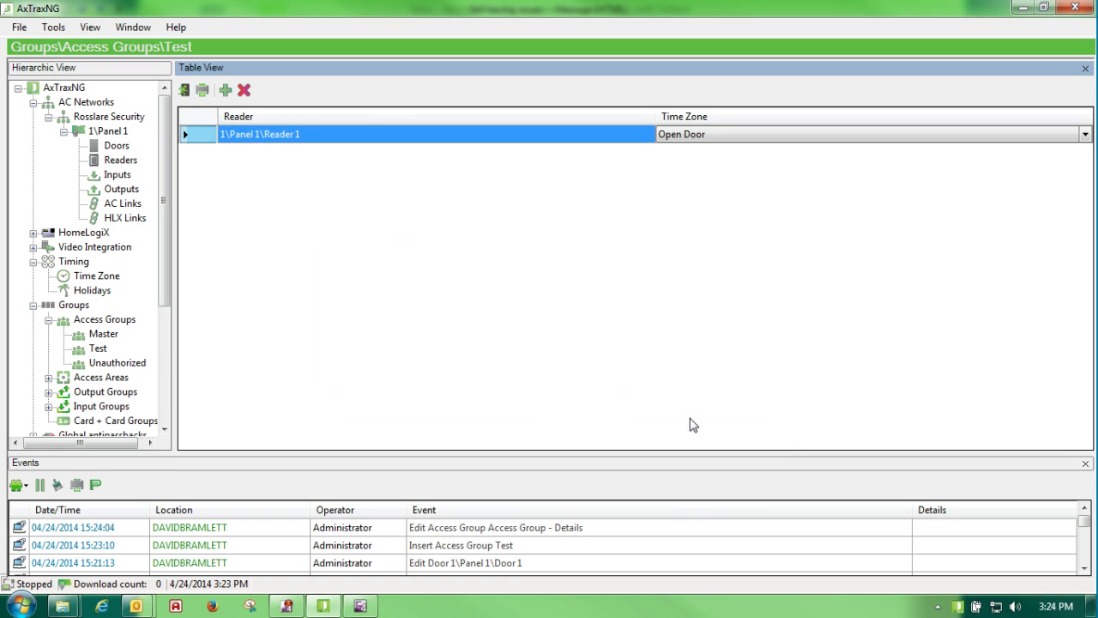
- Check Access Areas (only Global), then show the empty Output Groups list
click(49, 320)
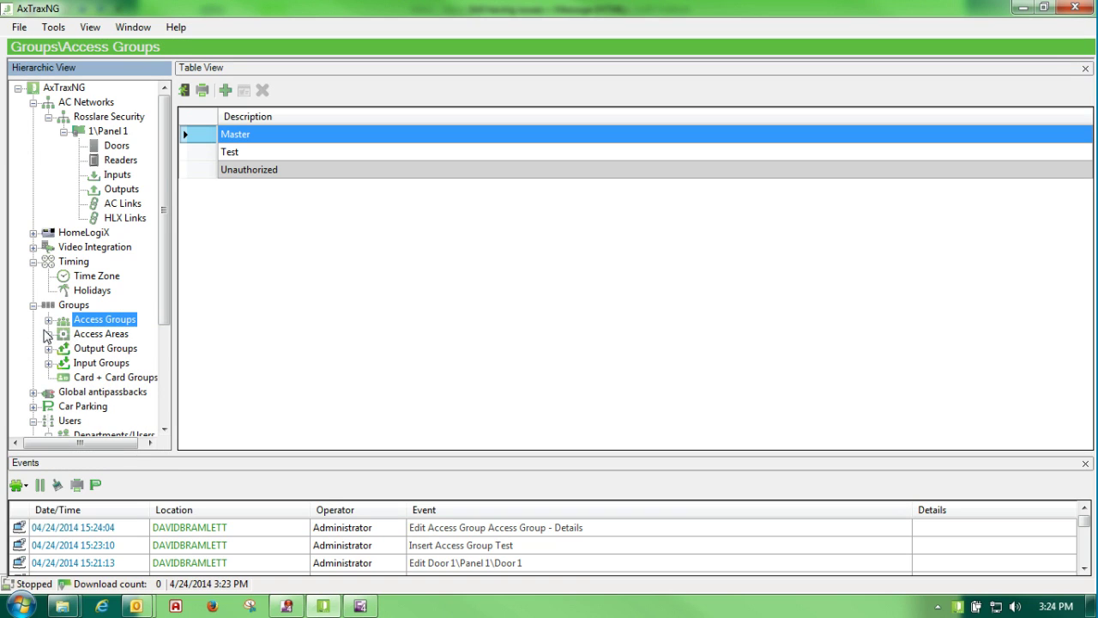
click(49, 335)
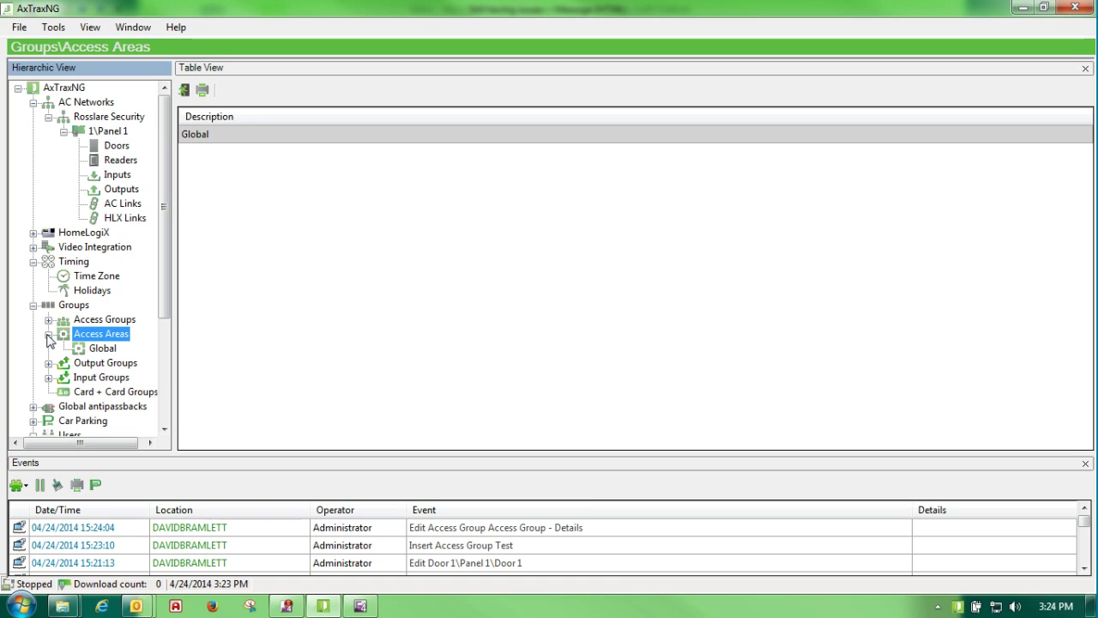
click(49, 335)
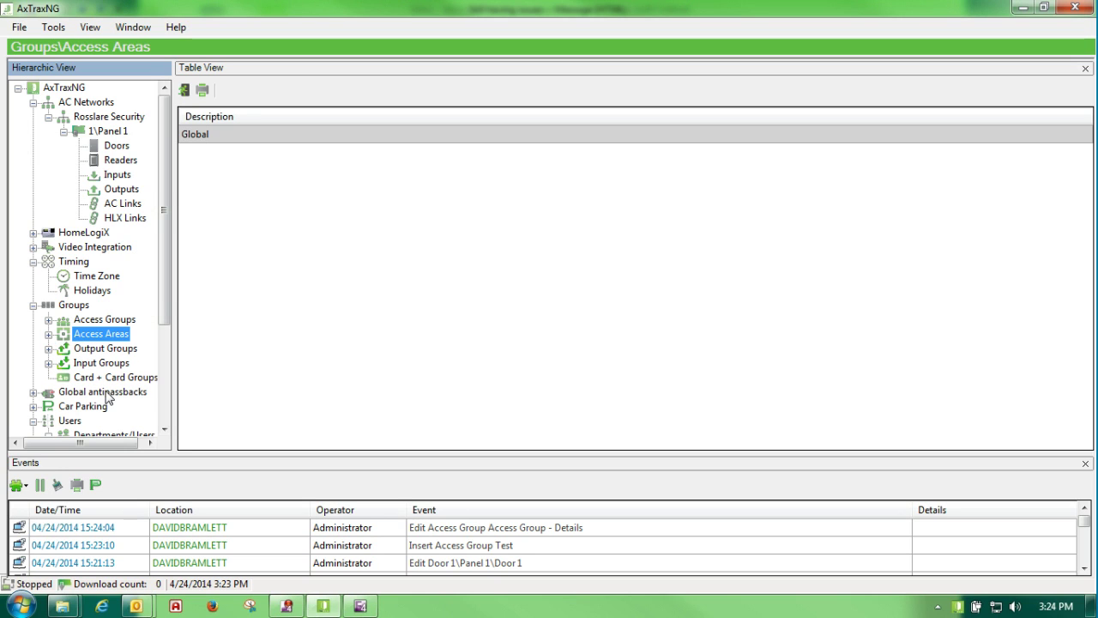
click(49, 349)
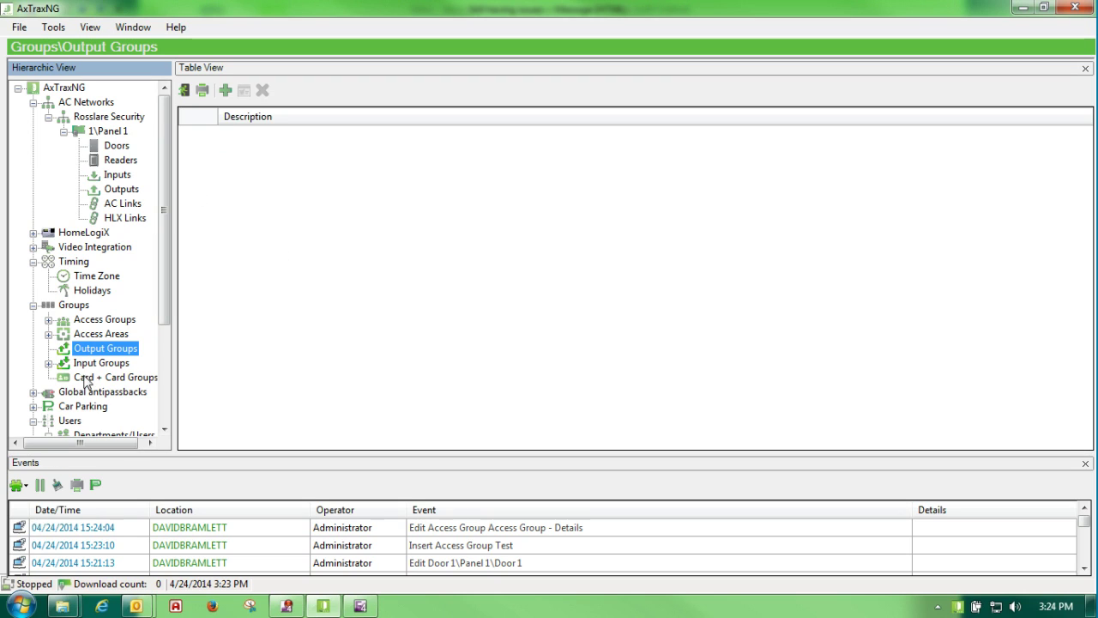
- Add output group 'Elevator - Test' with Door 1, Output 1A, Door 2 and Output 2A of Panel 1
click(225, 90)
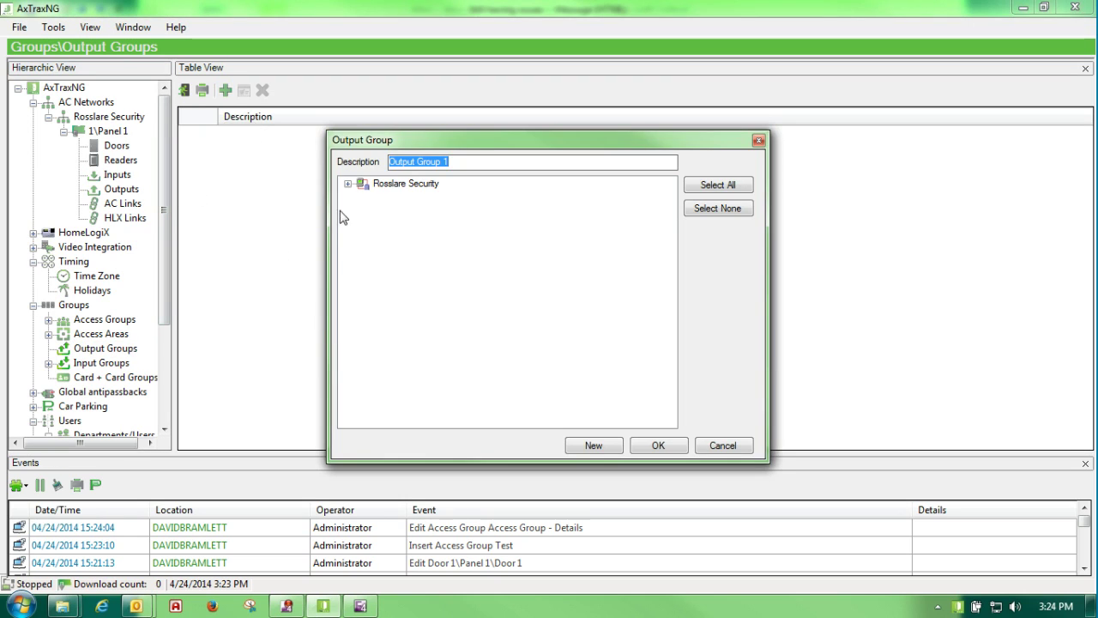
click(348, 185)
click(362, 196)
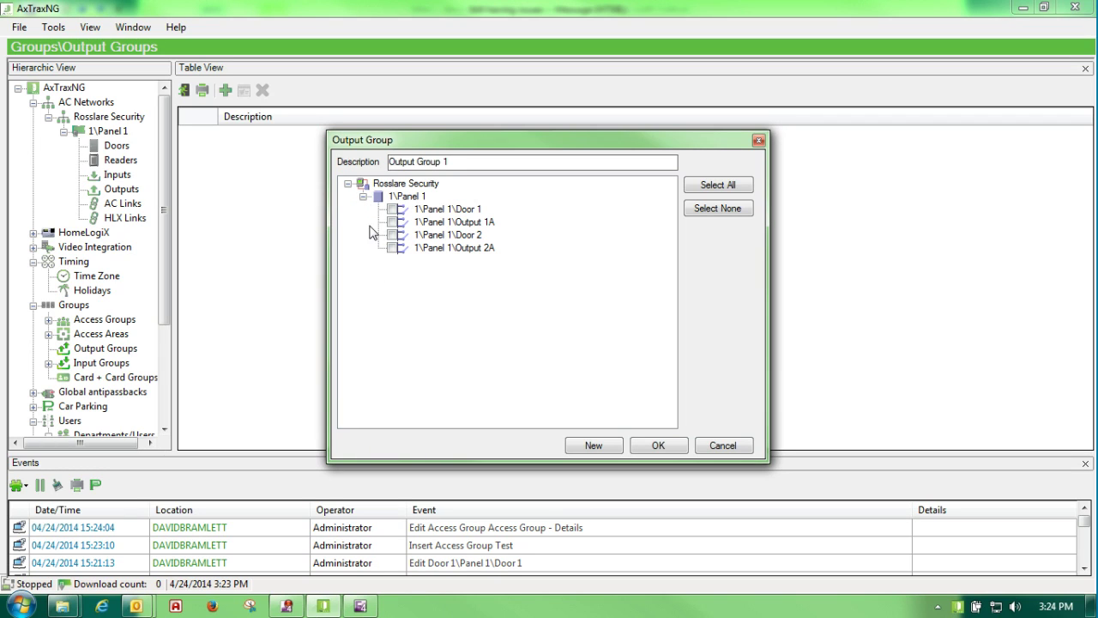
click(393, 222)
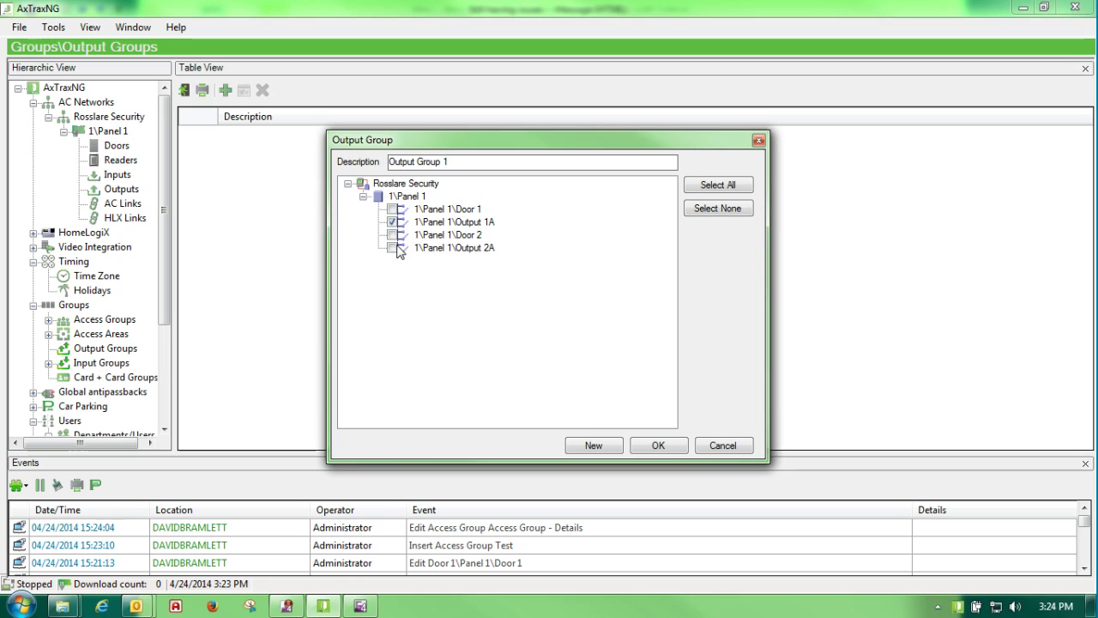
click(393, 248)
click(391, 234)
click(392, 208)
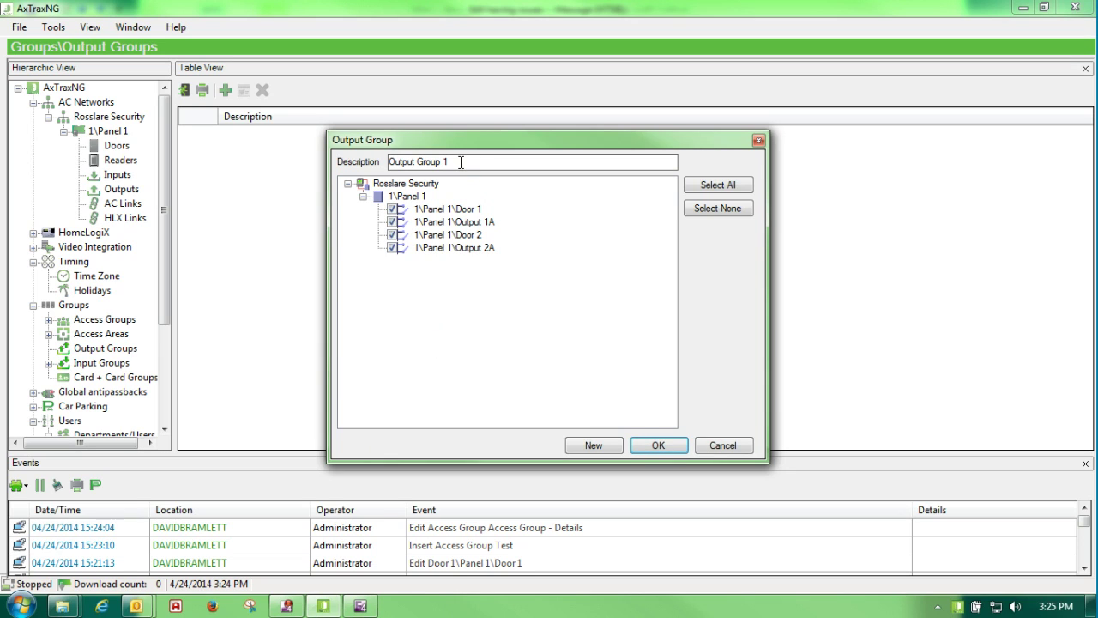
drag(464, 162, 264, 161)
text(Elevator - Test)
click(646, 457)
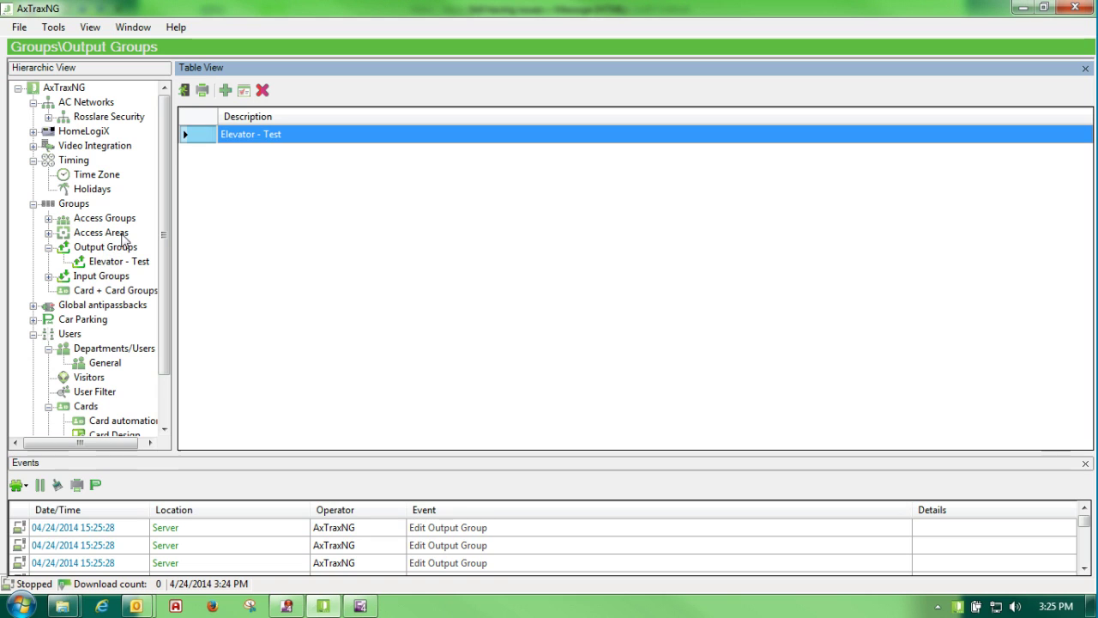
- Open Input Groups, preview Panel 1 inputs in a new input group form, then cancel it
scroll(169, 236, down, 2)
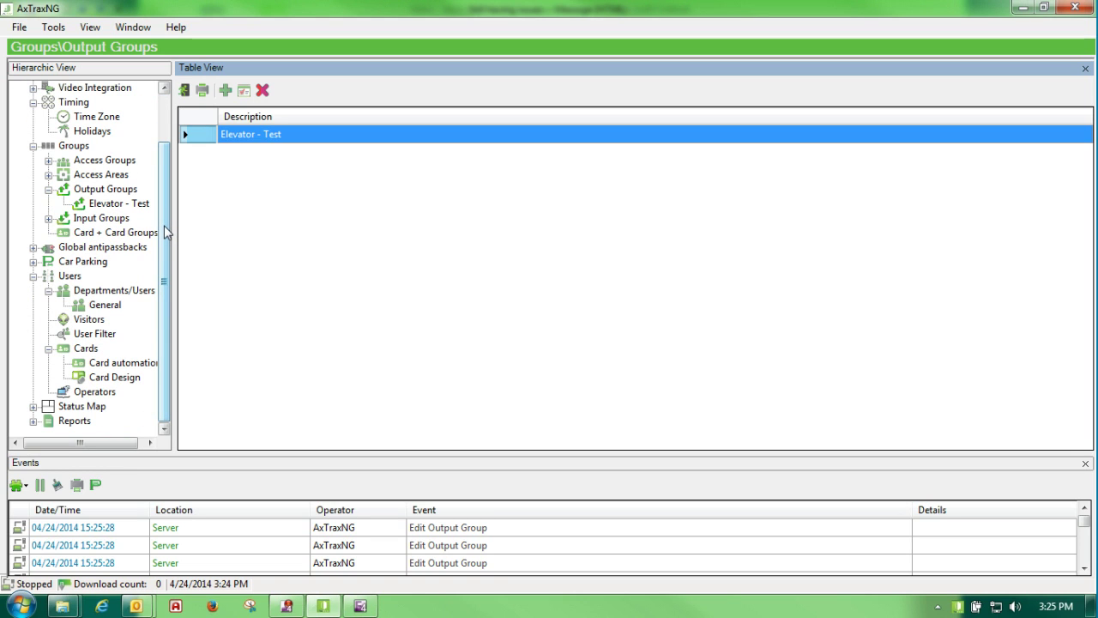
click(96, 217)
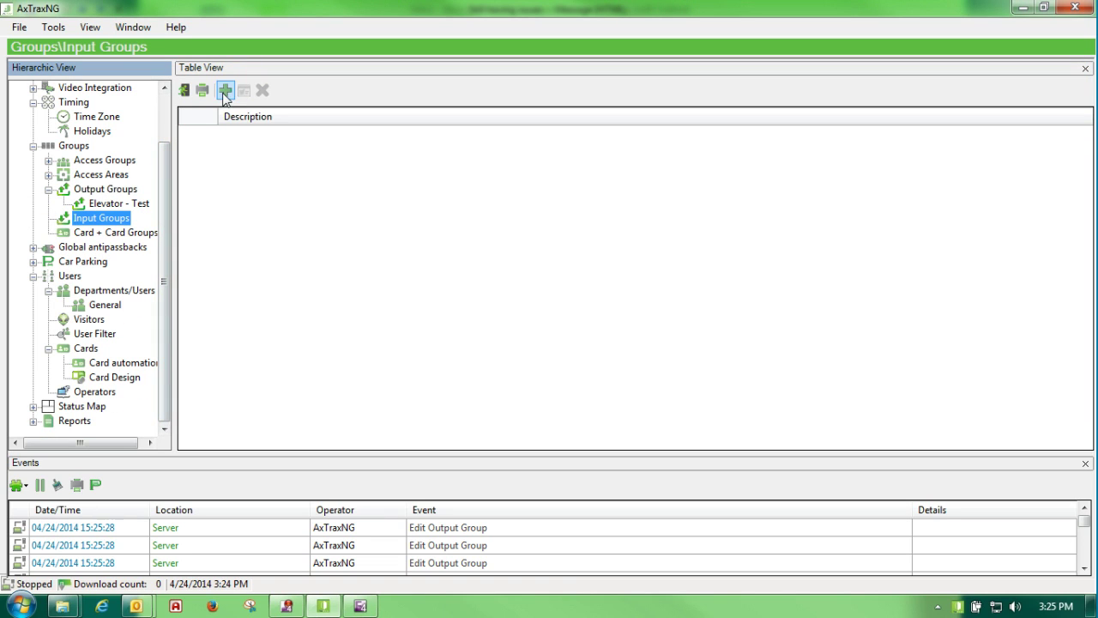
click(225, 90)
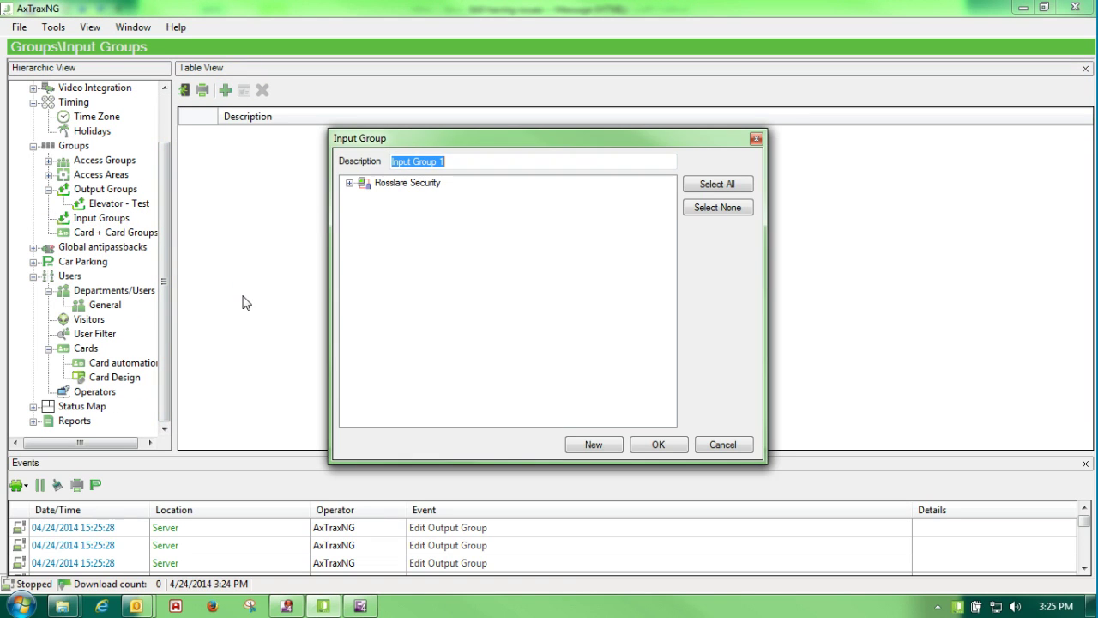
click(349, 183)
click(365, 196)
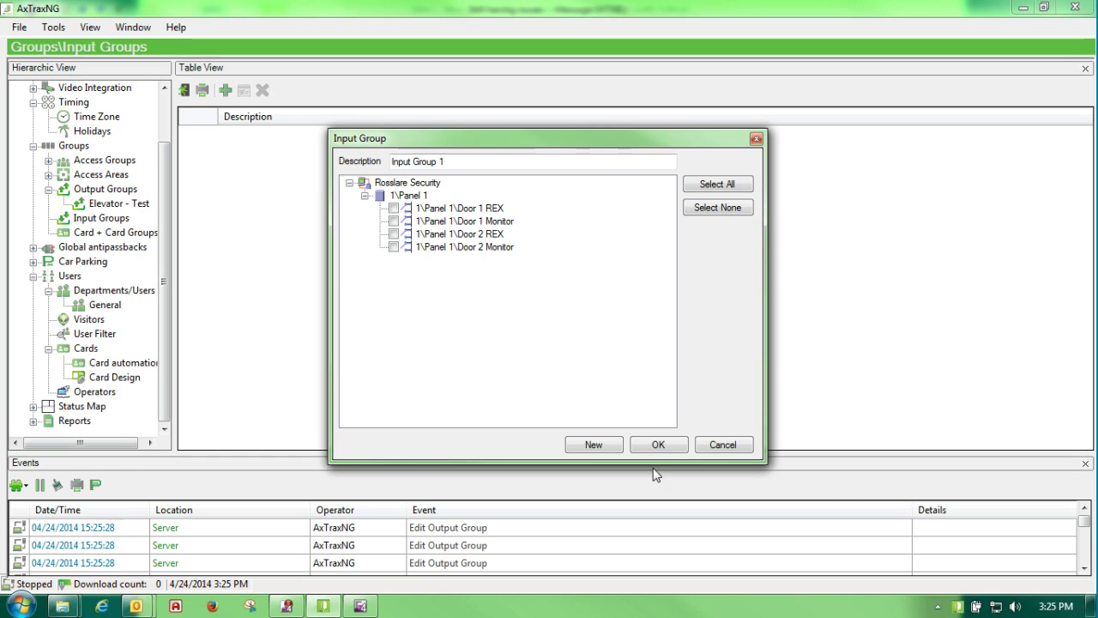
click(707, 444)
click(107, 234)
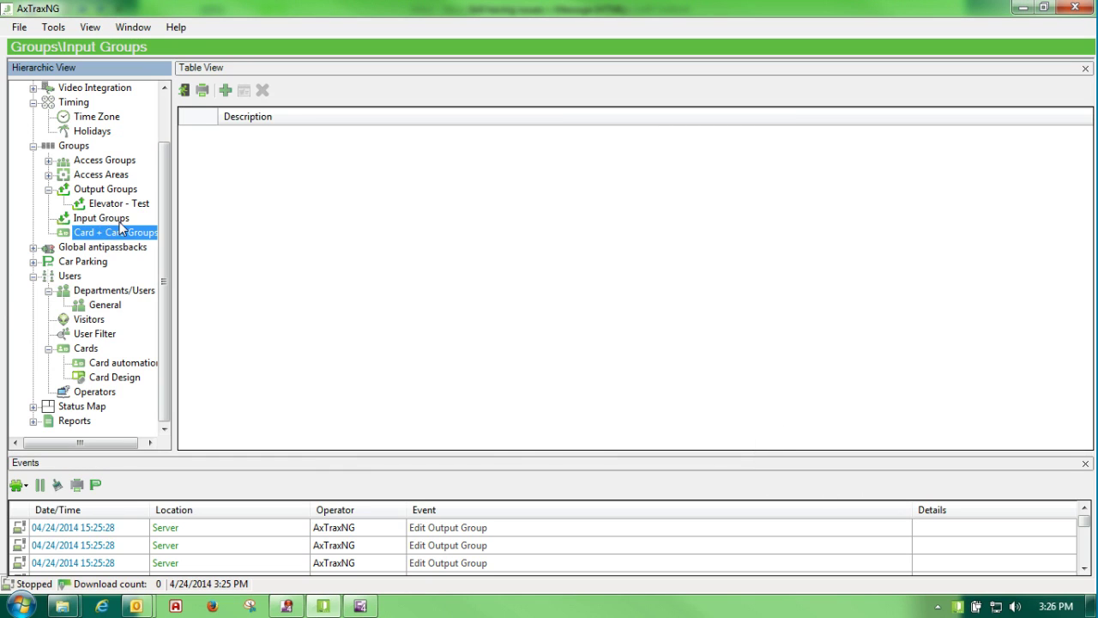
- Insert a Card + Card group with the description 'Name' and save it
click(226, 89)
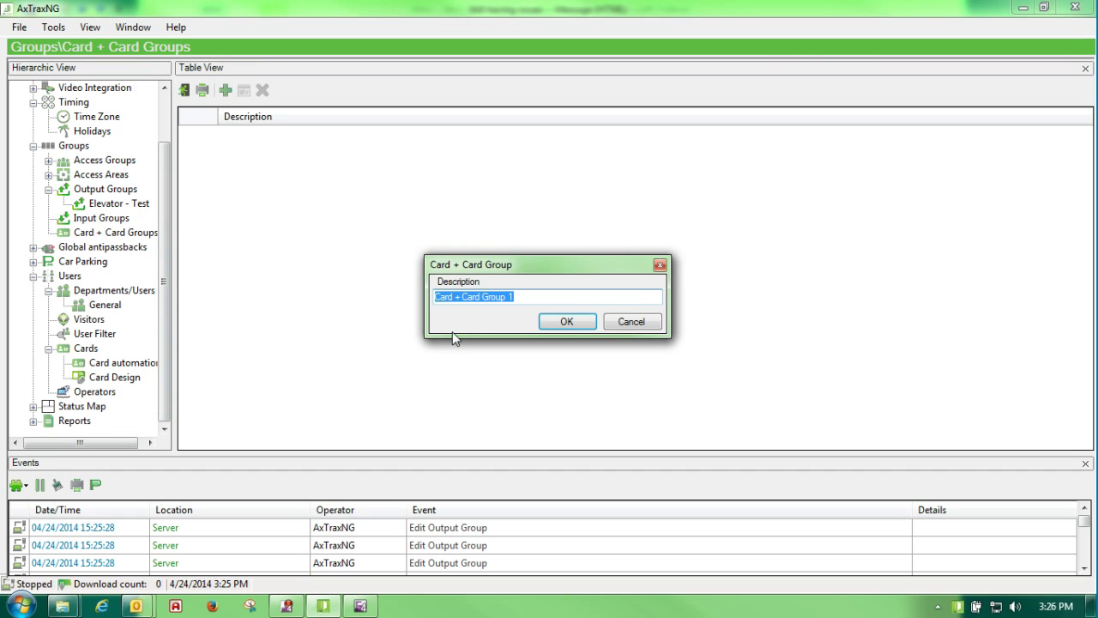
text(Name)
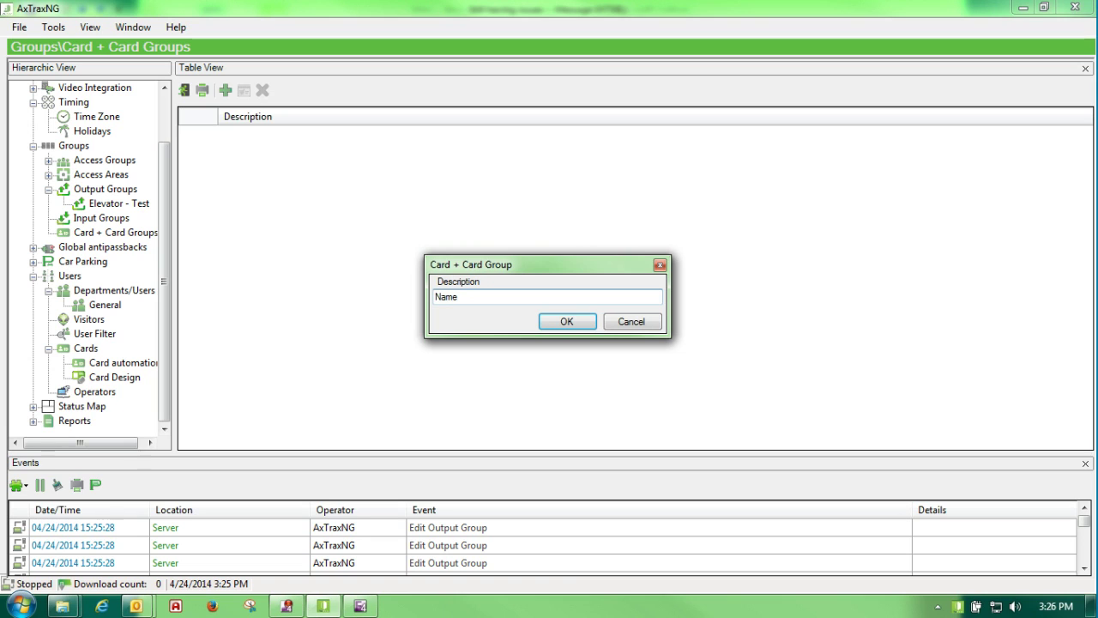
click(569, 322)
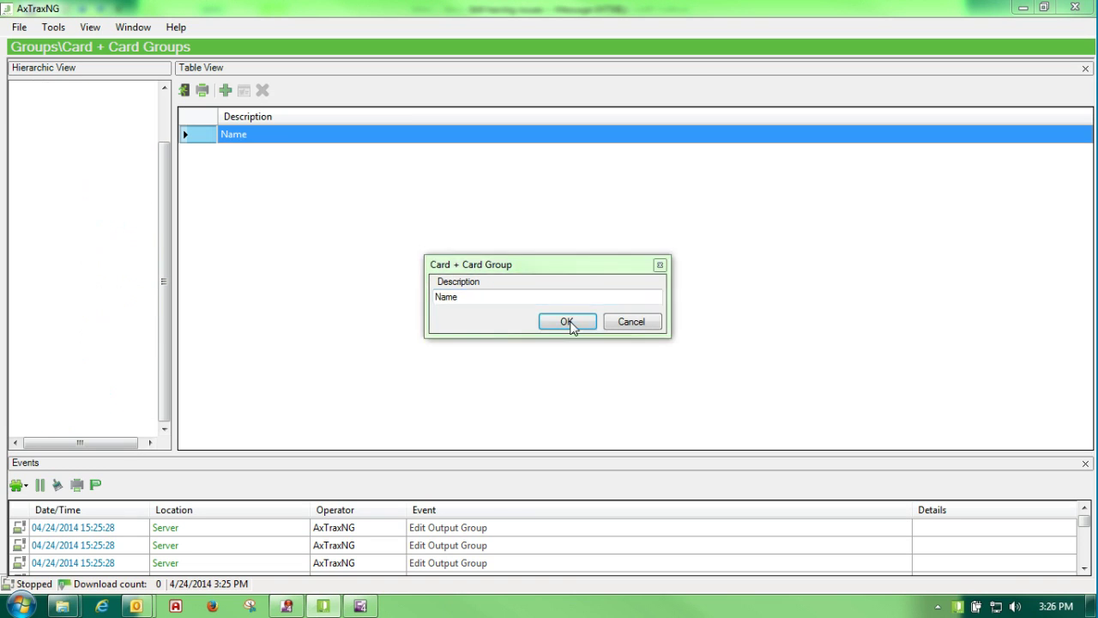